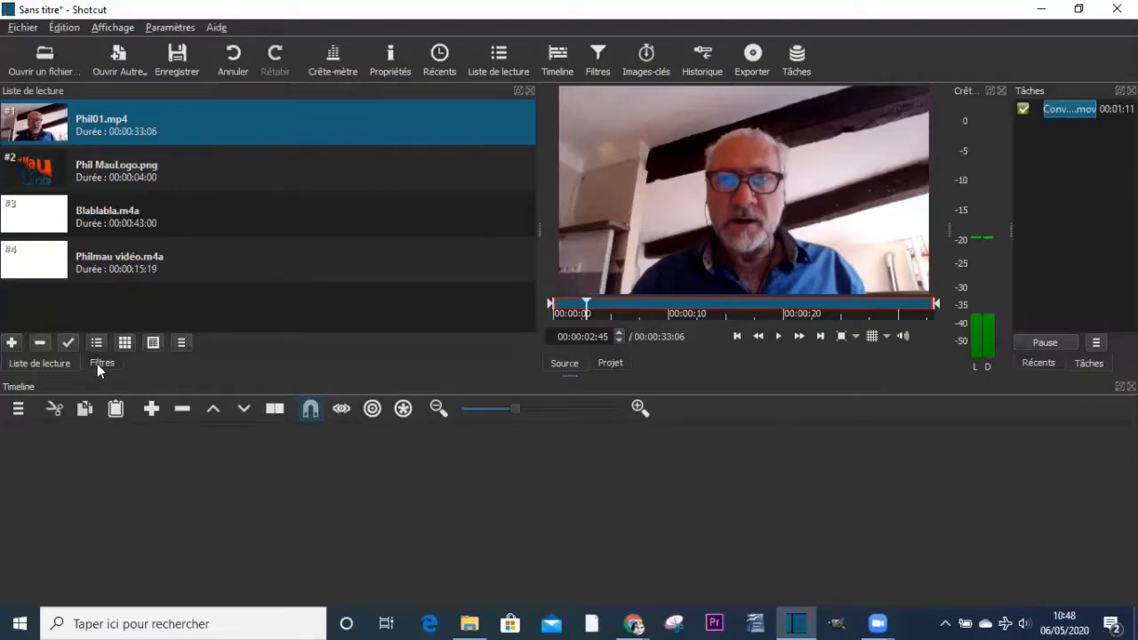
Examine the favourite, video and audio filters available for the Phil01.mp4 clip.
click(600, 51)
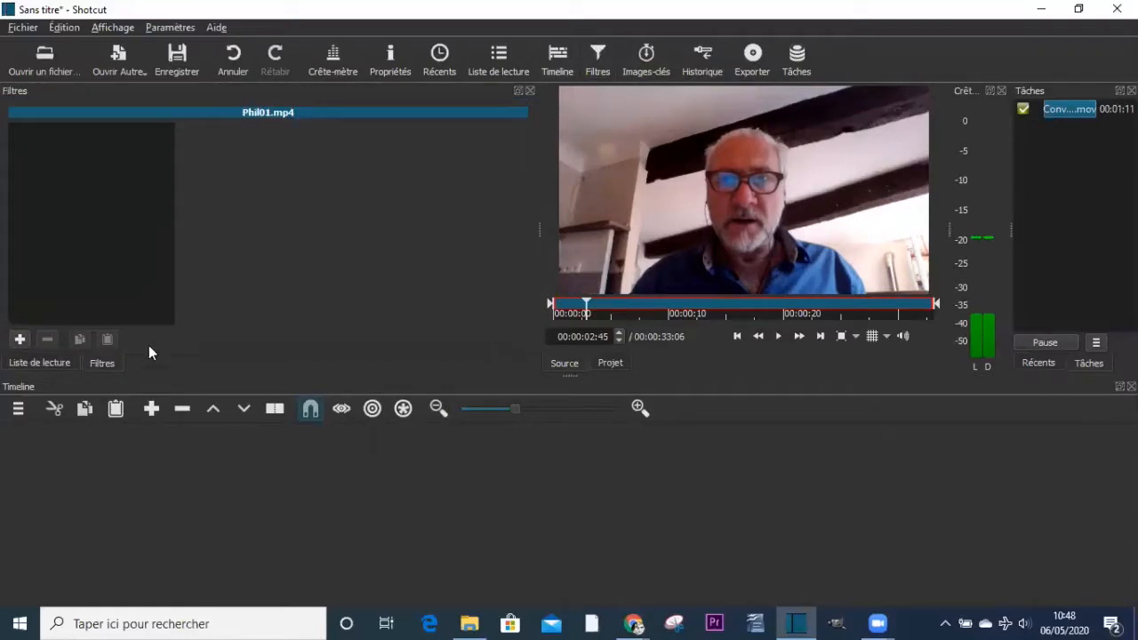
click(59, 364)
click(101, 365)
click(20, 340)
scroll(20, 337, down, 3)
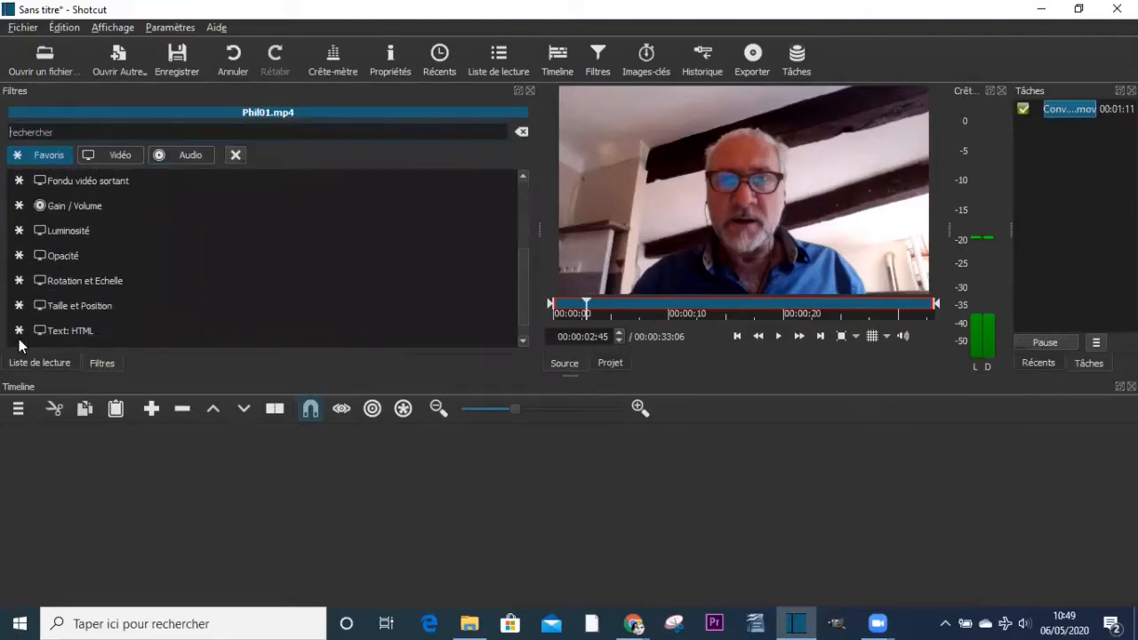
scroll(130, 180, up, 1)
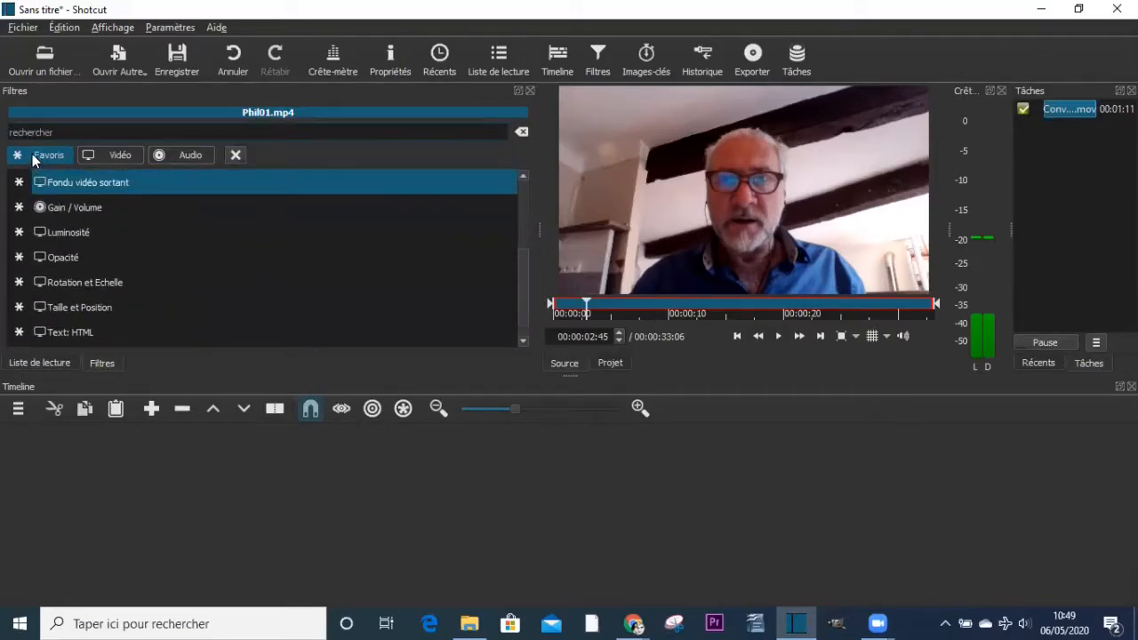
click(110, 156)
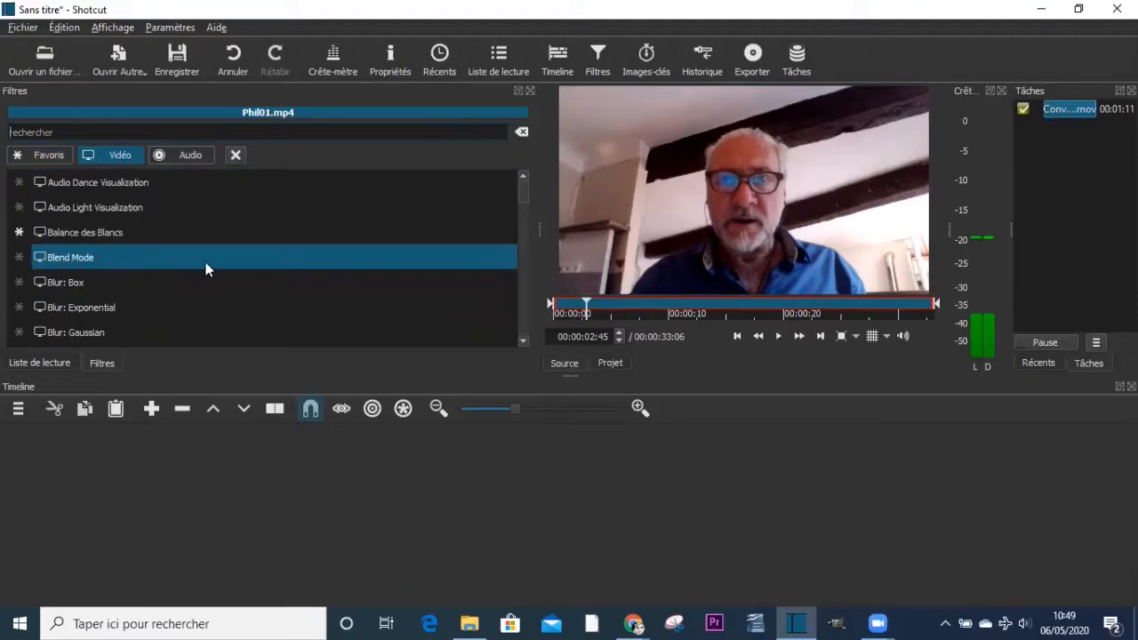
scroll(195, 268, down, 7)
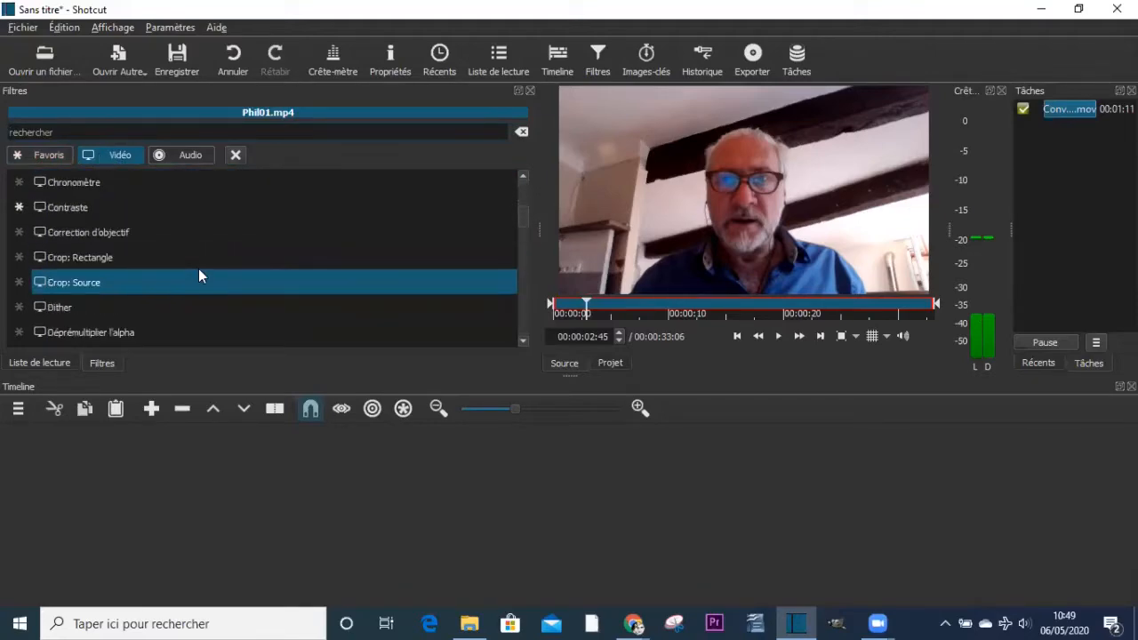
click(188, 154)
scroll(247, 238, down, 2)
scroll(241, 236, down, 4)
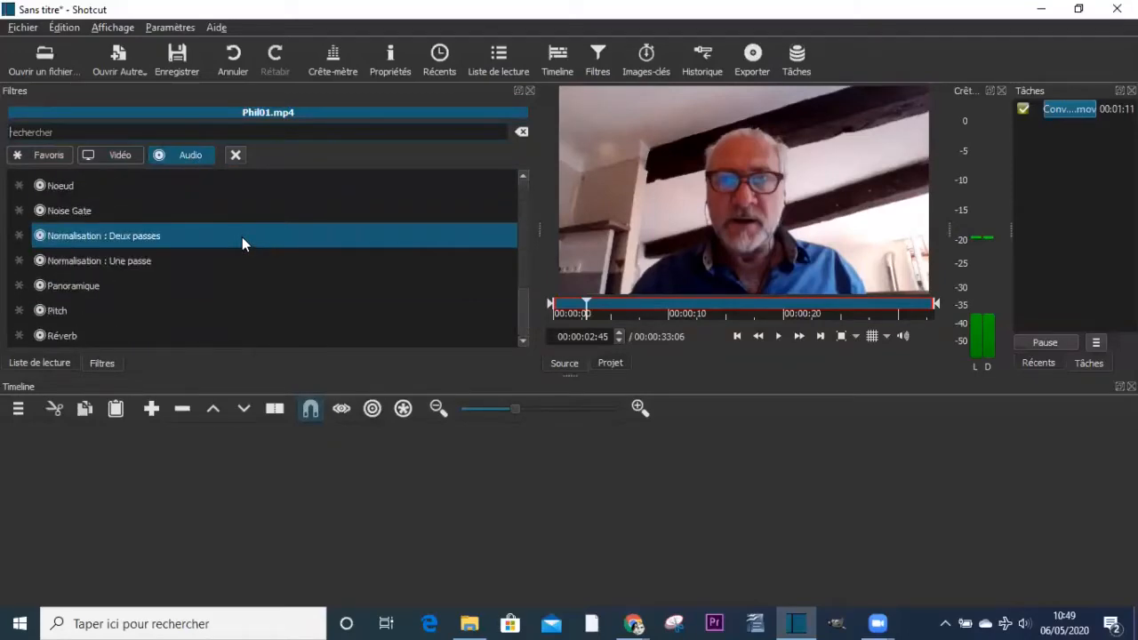
scroll(240, 236, up, 5)
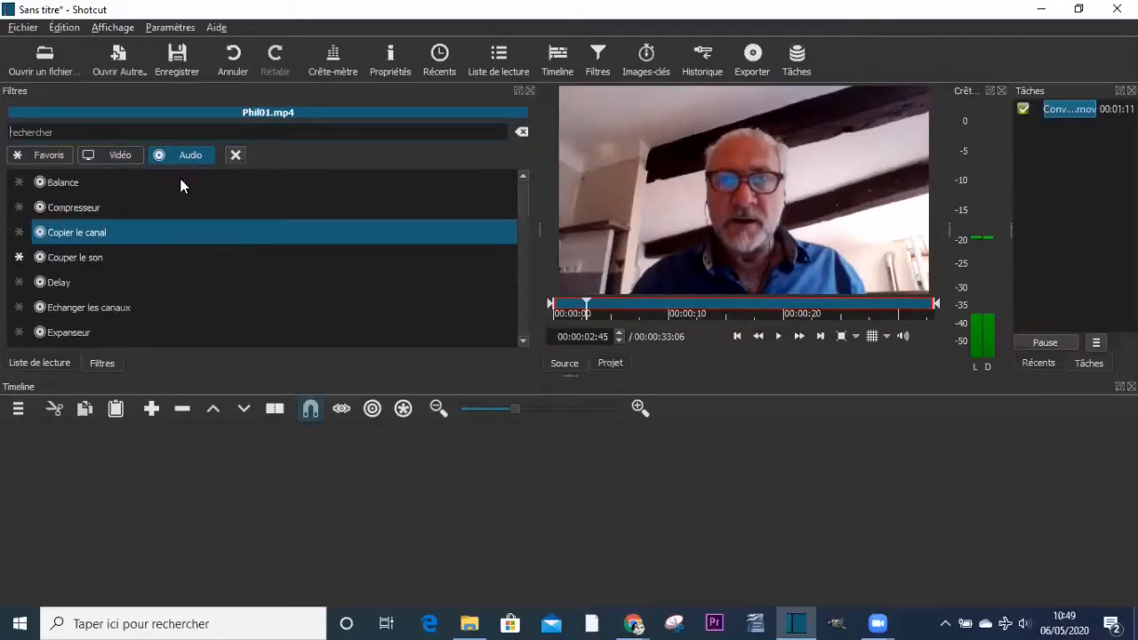
Add the favourite filter Balance des Blancs to Phil01.mp4 and set its colour temperature to 12394 deg.
click(53, 154)
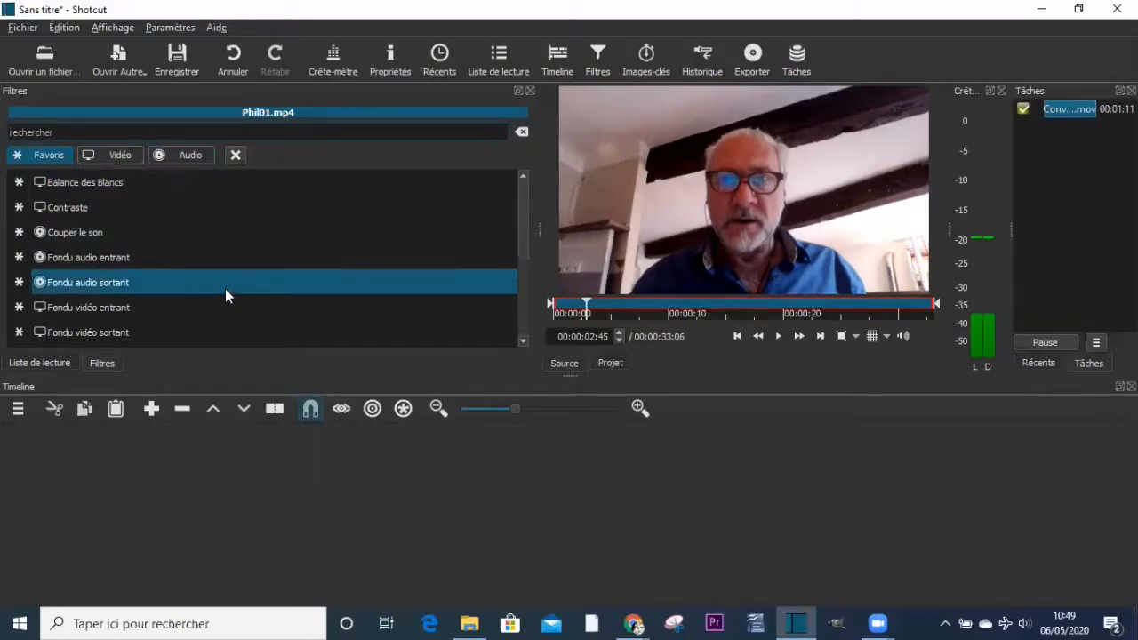
click(75, 186)
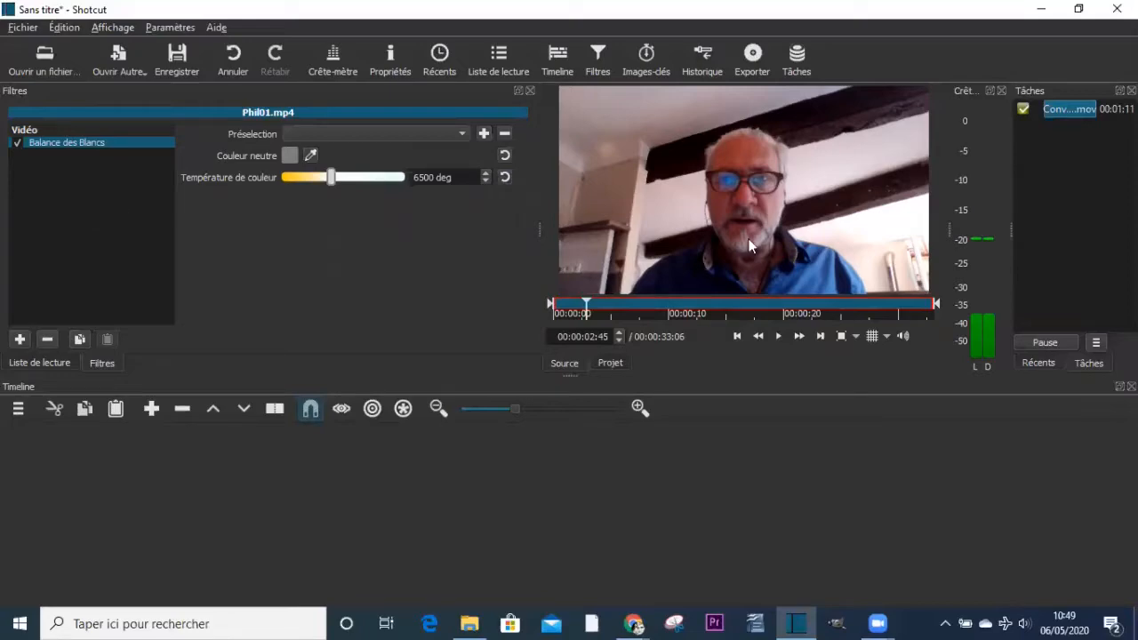
click(328, 178)
drag(328, 177, 378, 175)
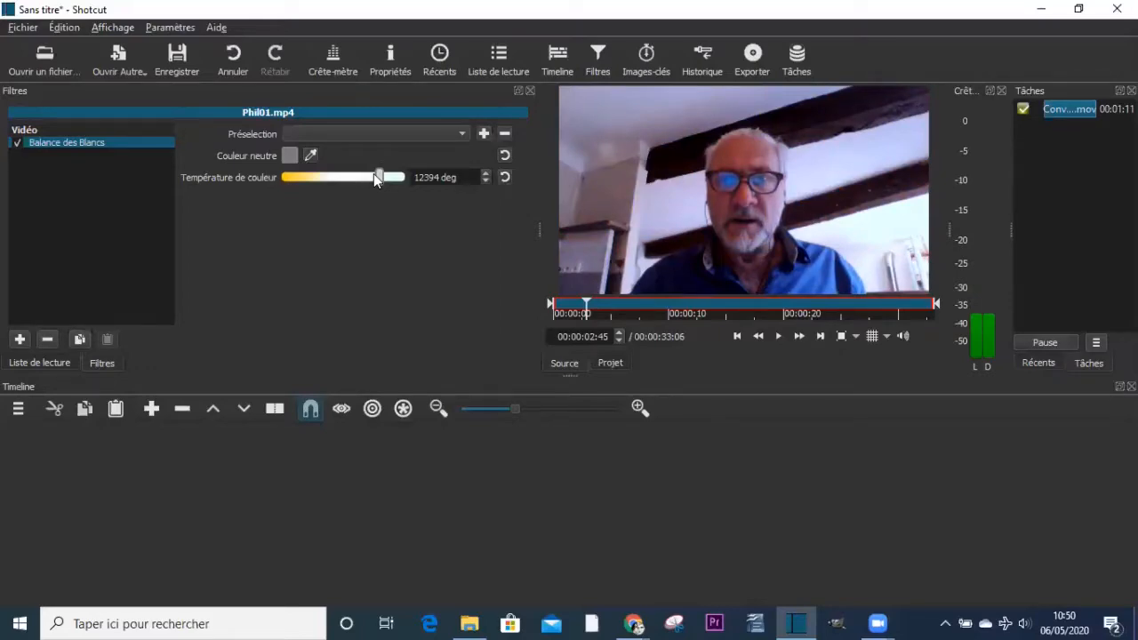
Add the favourite filter Rotation et Echelle to Phil01.mp4.
click(20, 339)
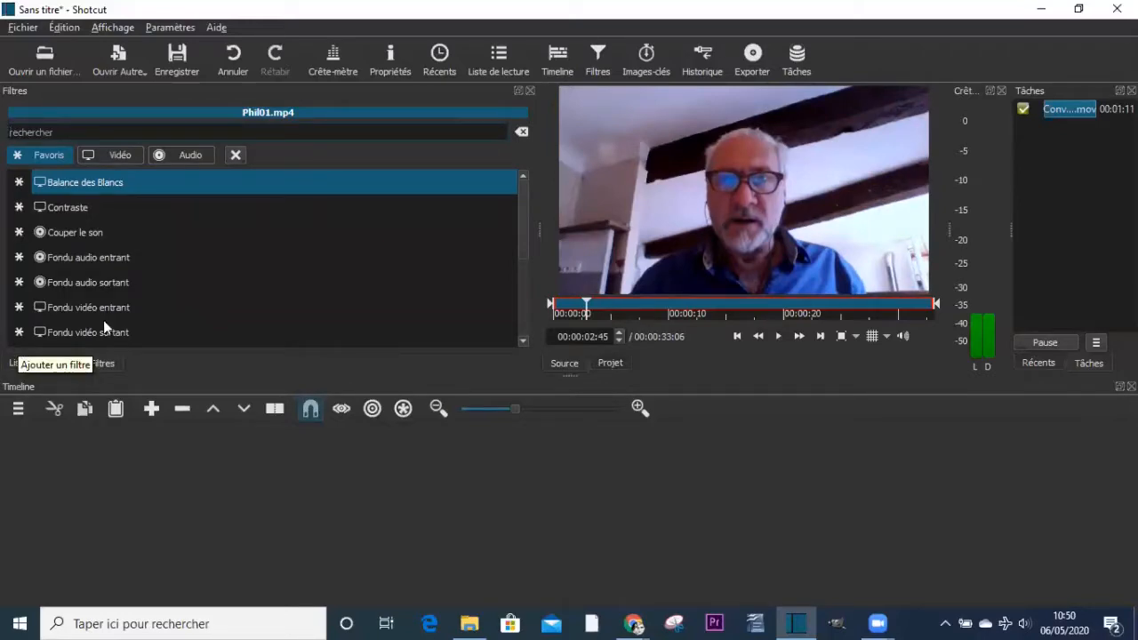
scroll(192, 253, down, 3)
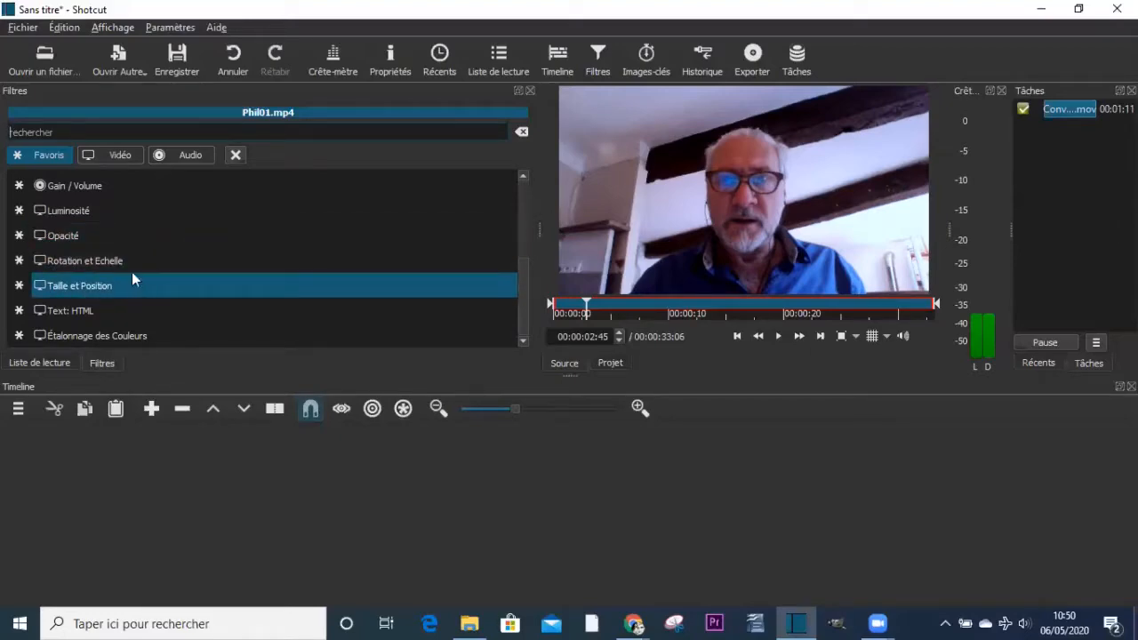
click(70, 262)
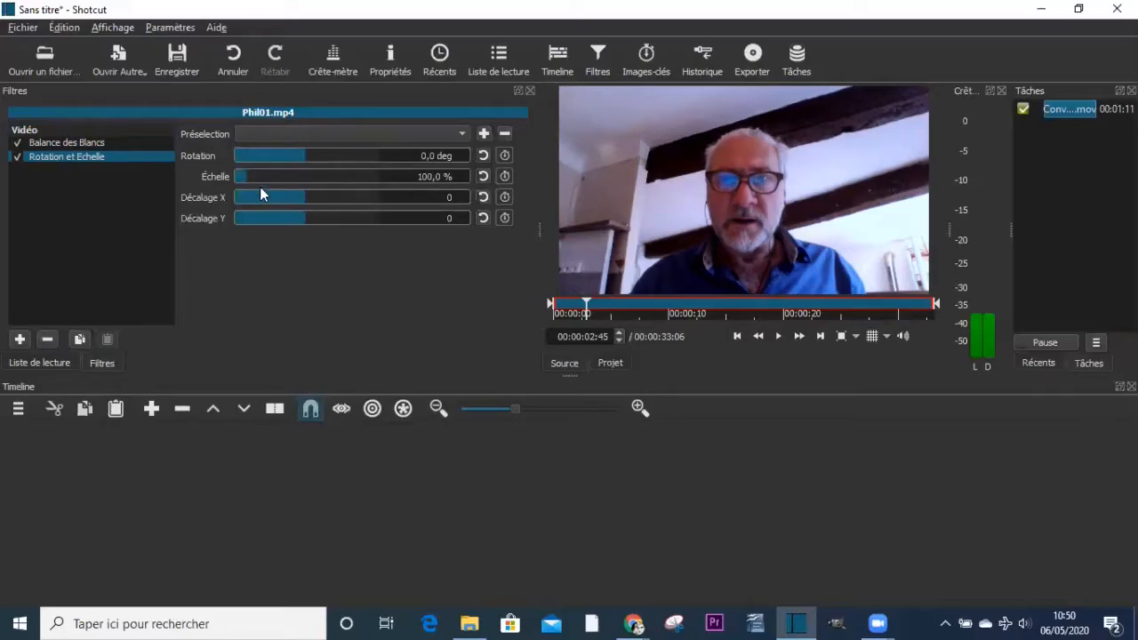
Try transforming Phil01.mp4 with a 124.4 % scale, X and Y offsets of -28, and a rotation of -193.2 deg.
mouse_move(245, 184)
mouse_down()
mouse_move(263, 179)
mouse_move(235, 178)
mouse_move(307, 182)
mouse_move(252, 182)
mouse_up()
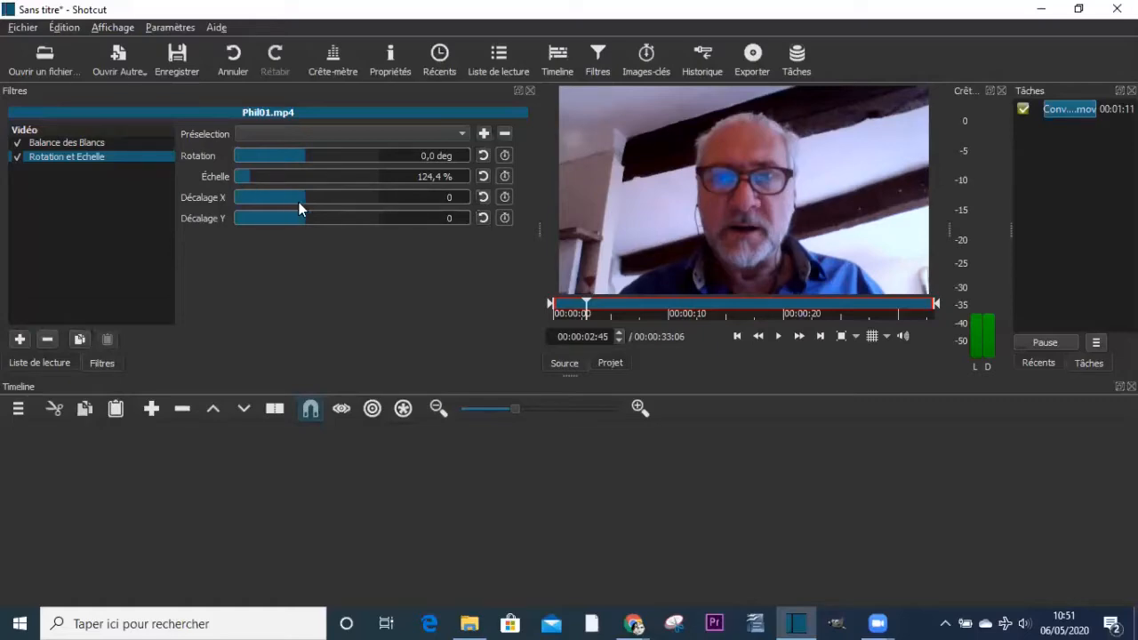
mouse_move(298, 201)
mouse_down()
mouse_move(335, 199)
mouse_move(287, 198)
mouse_move(323, 200)
mouse_move(306, 195)
mouse_up()
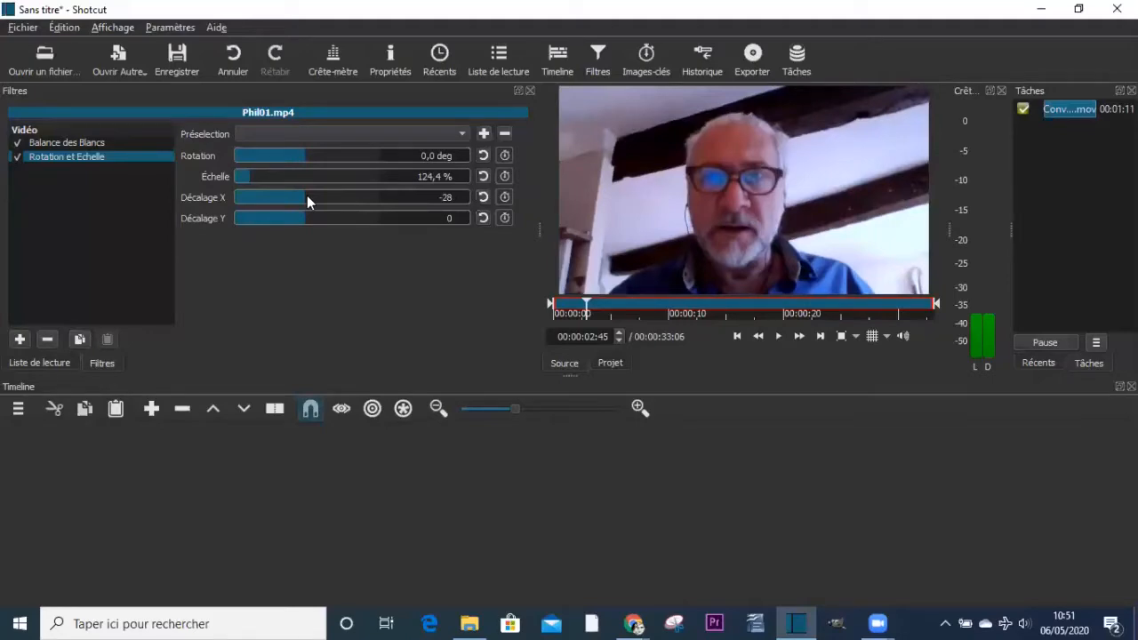
click(296, 218)
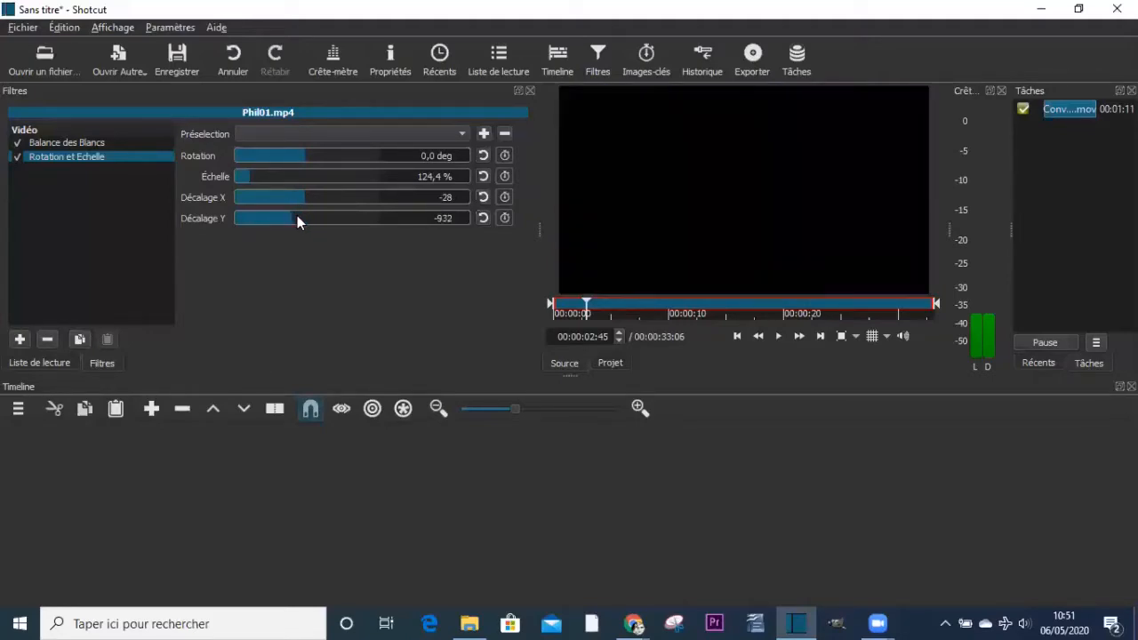
mouse_move(297, 215)
mouse_down()
mouse_move(318, 217)
mouse_move(306, 215)
mouse_up()
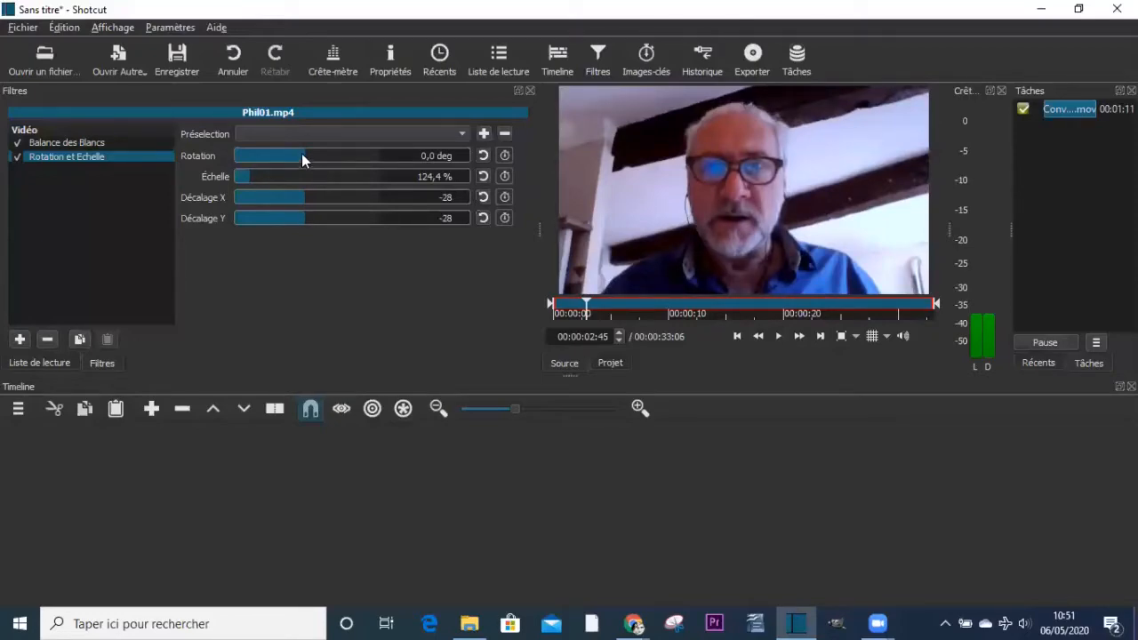
drag(302, 155, 268, 152)
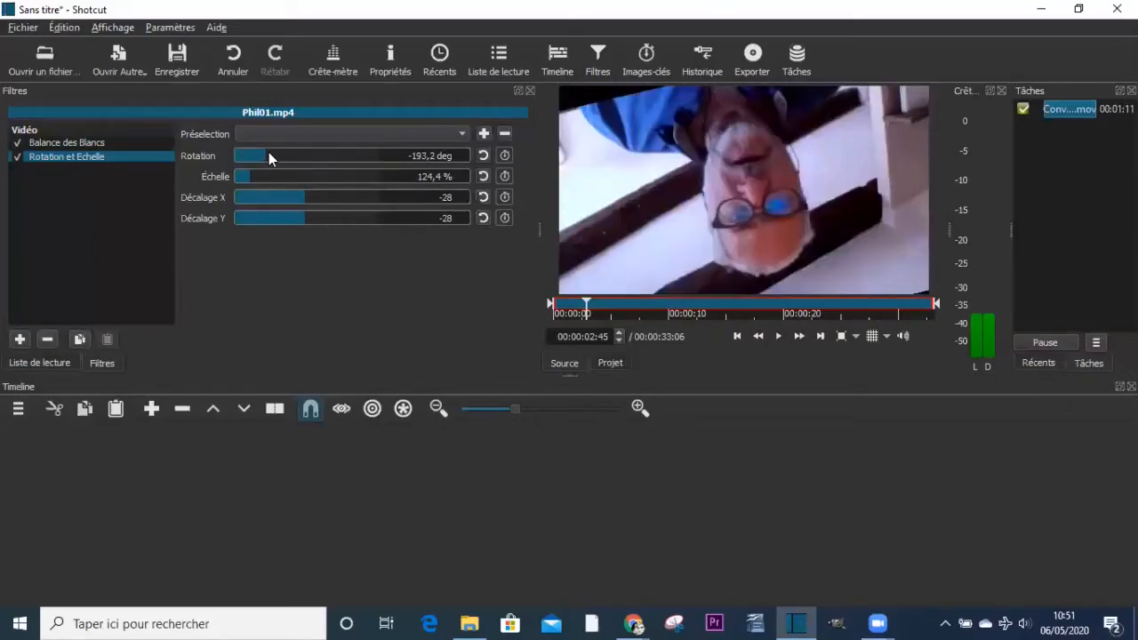
Reset the rotation, X and Y offsets, and scale of Phil01.mp4 to their defaults.
click(483, 156)
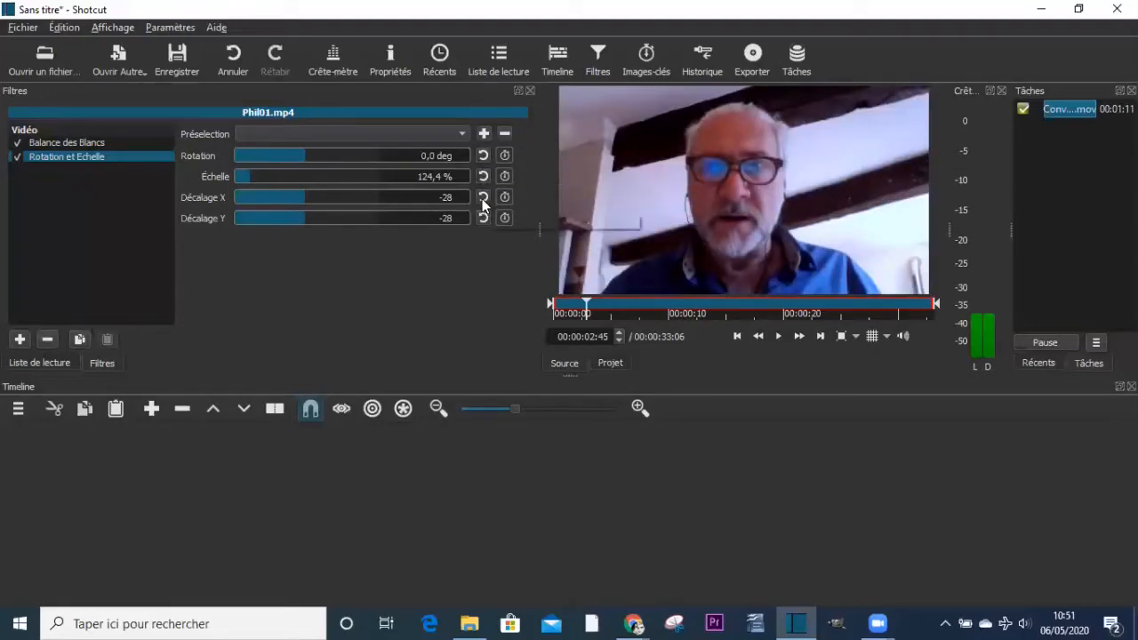
click(482, 197)
click(484, 217)
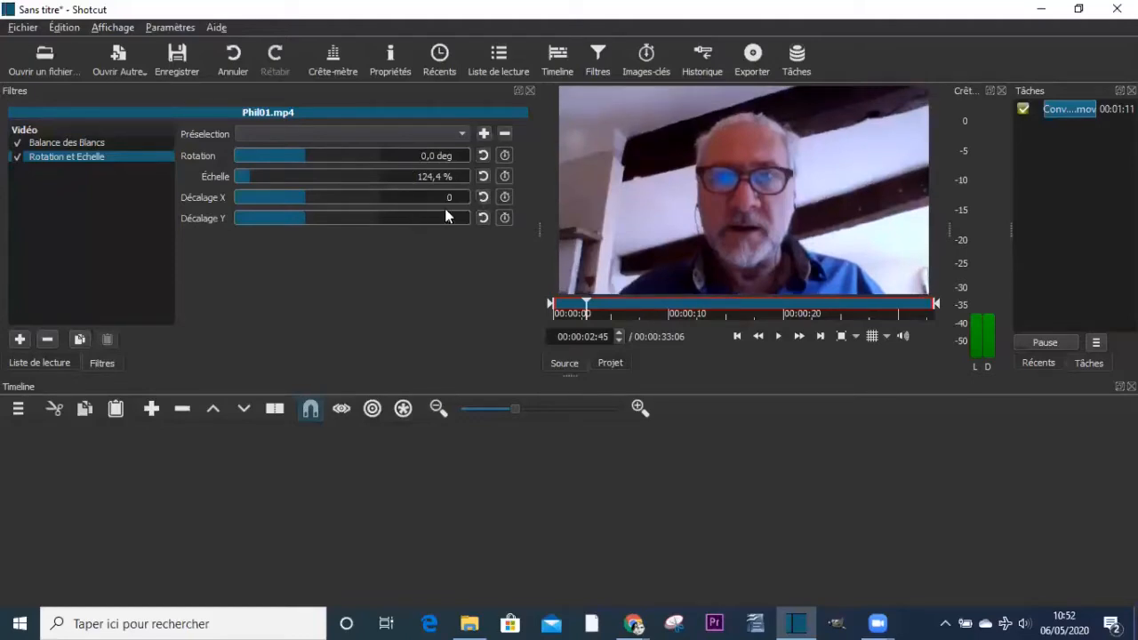
click(483, 177)
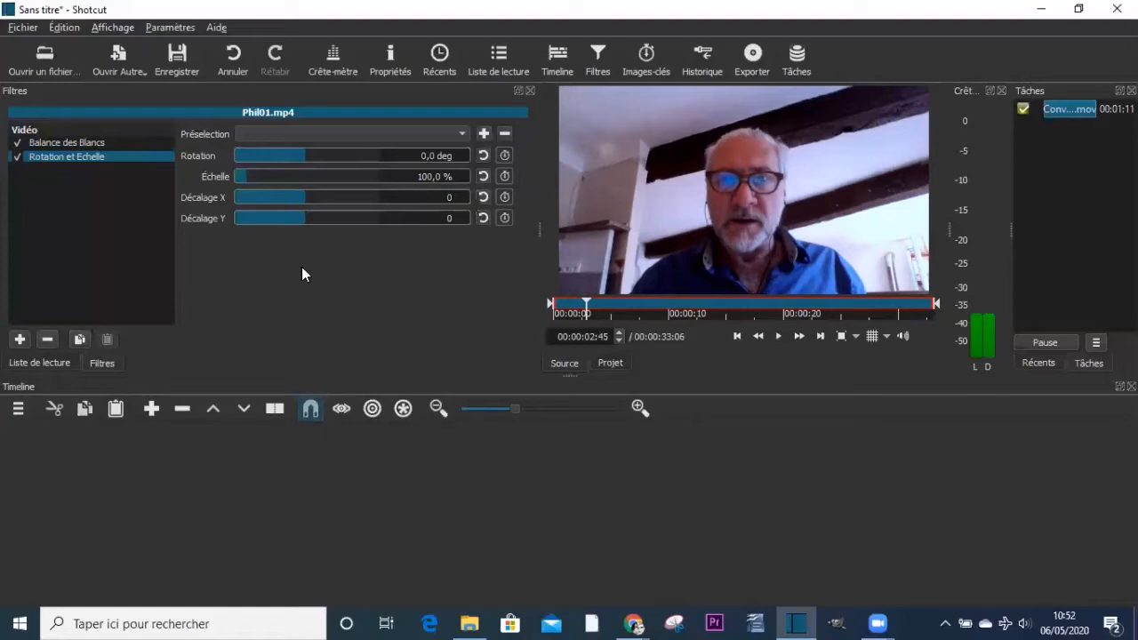
Open Phil MauLogo.png from the playlist in the player and pause its playback.
click(48, 365)
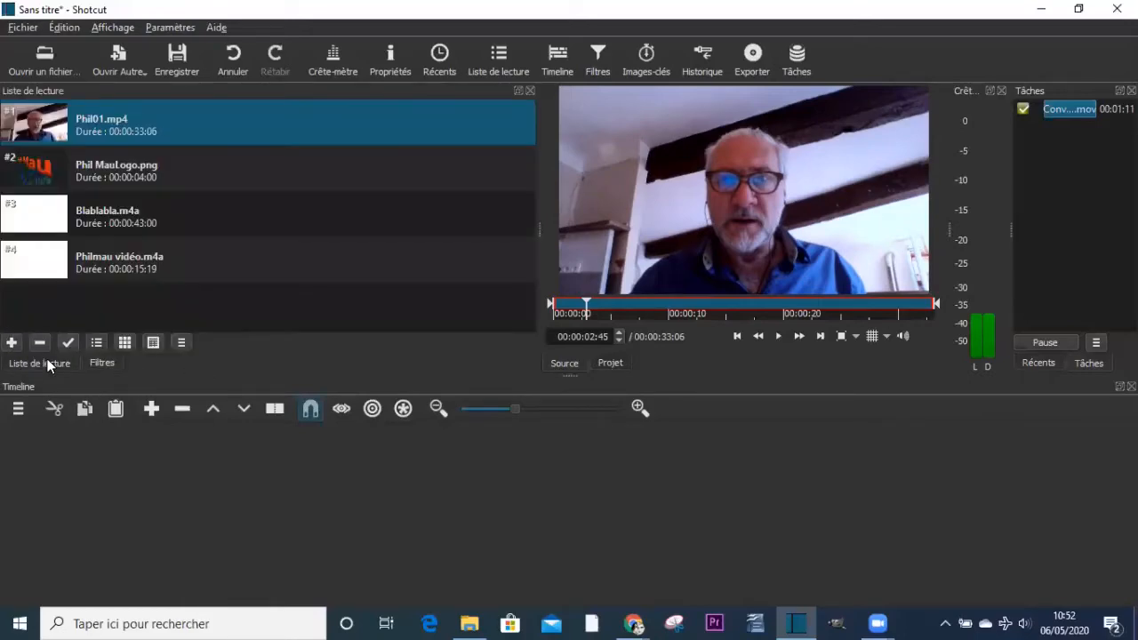
click(182, 173)
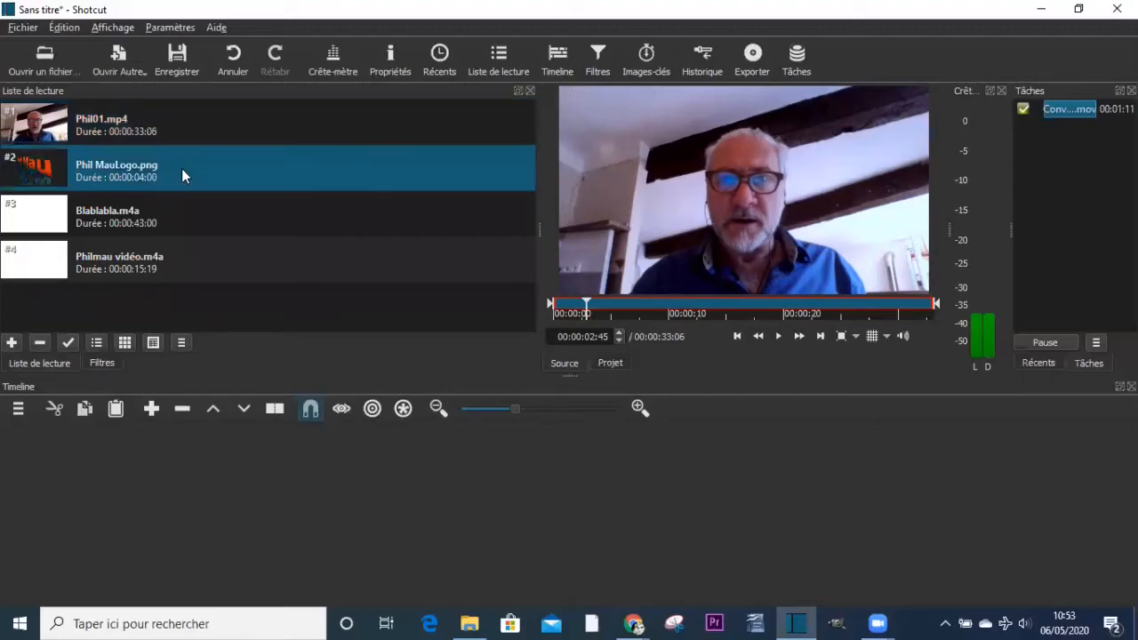
double_click(182, 173)
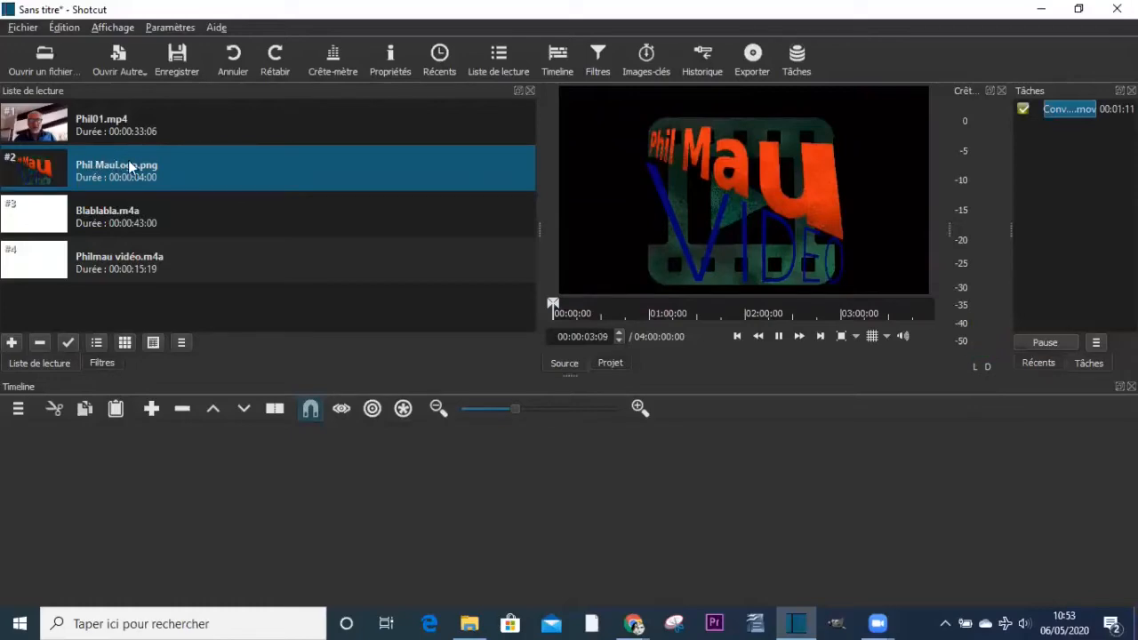
key(space)
Add the favourite filter Rotation et Echelle to Phil MauLogo.png.
click(102, 362)
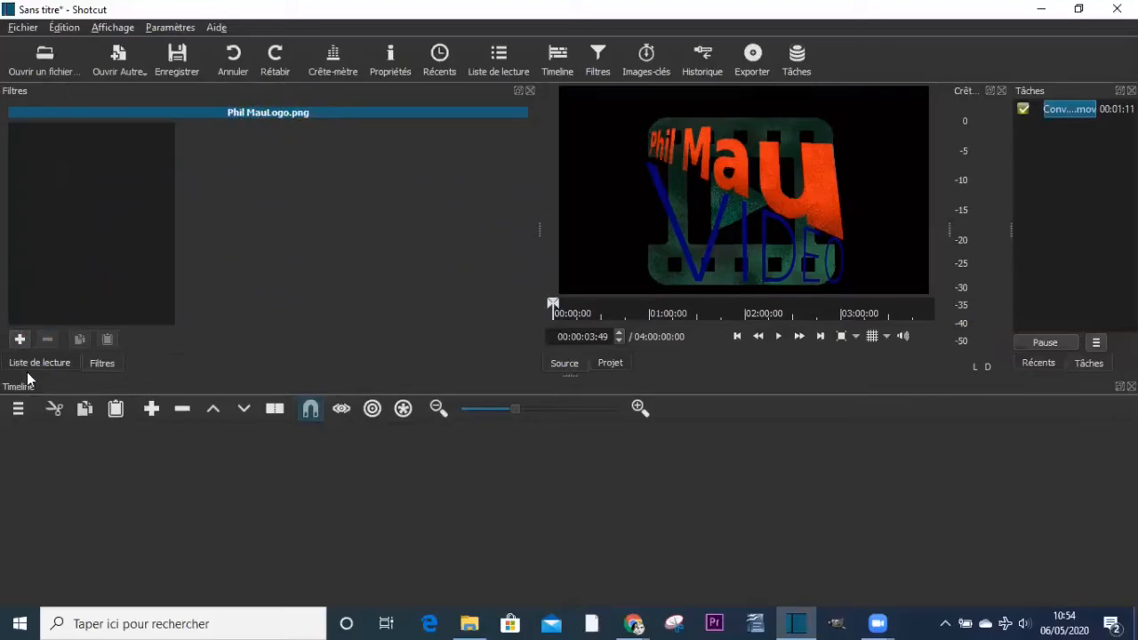
click(20, 340)
scroll(20, 345, down, 2)
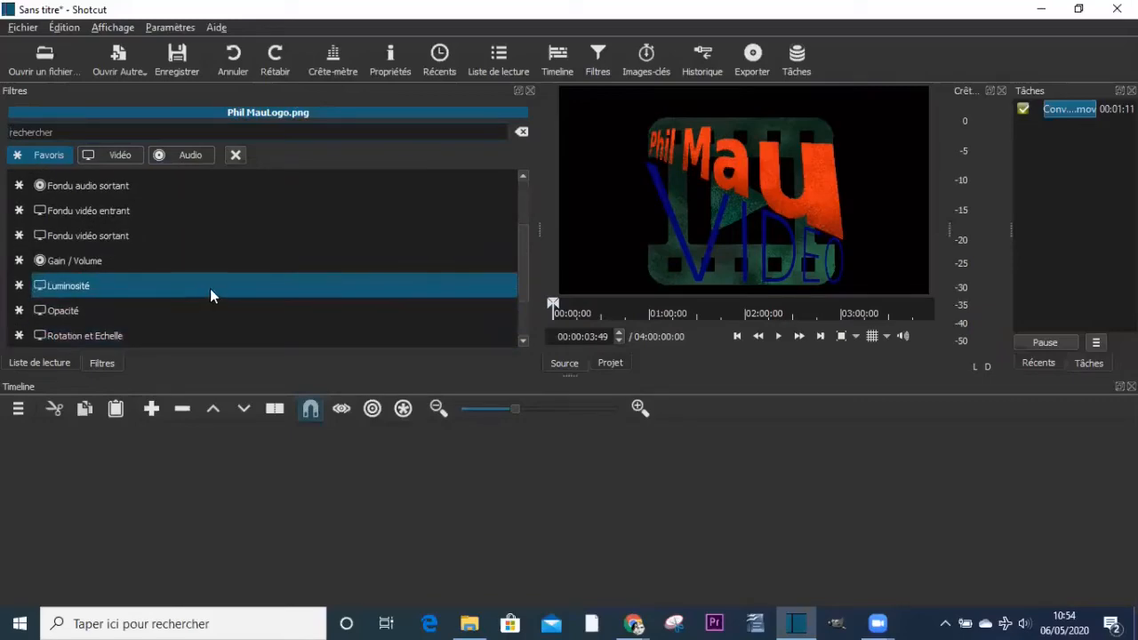
scroll(520, 242, down, 1)
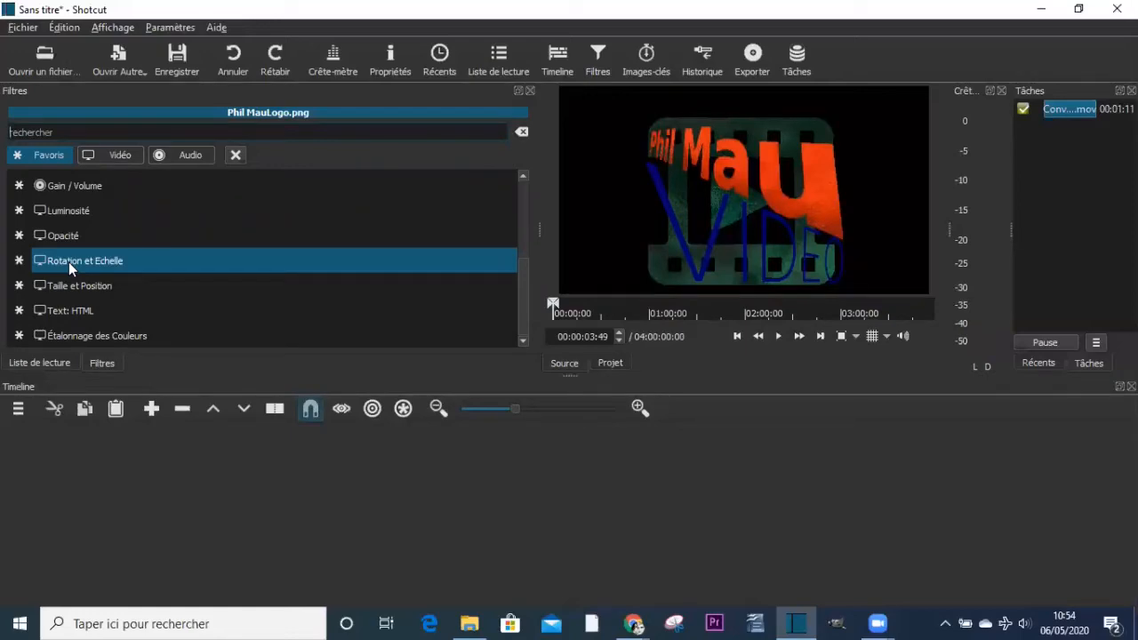
click(68, 261)
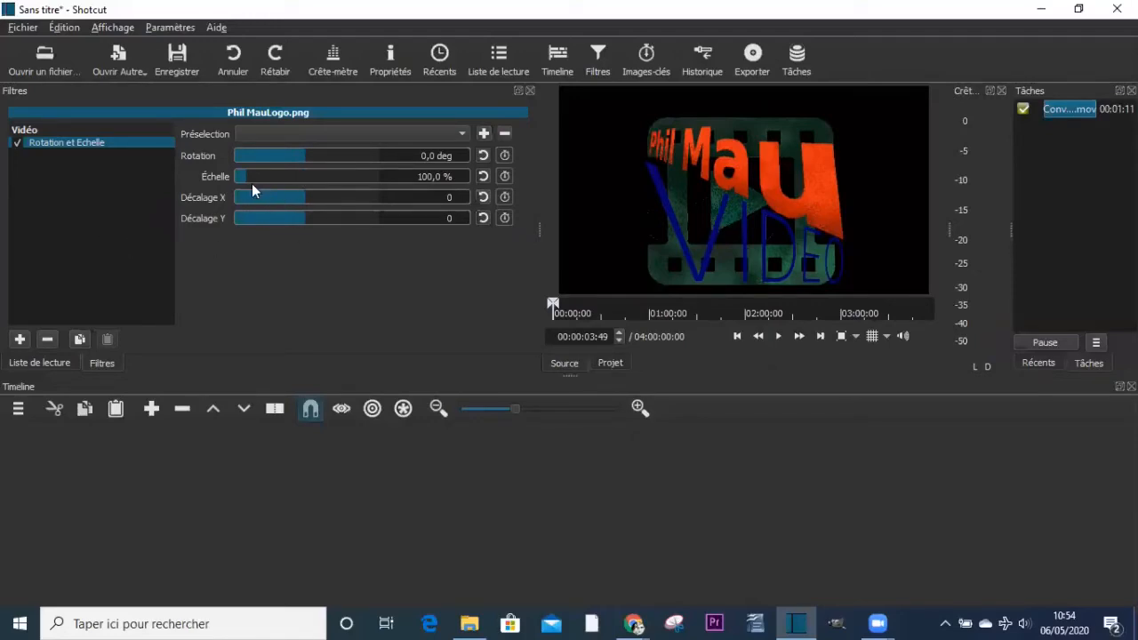
Try scaling the logo to 339 % and rotating it to 229.8 deg, and reset both values.
drag(246, 177, 355, 162)
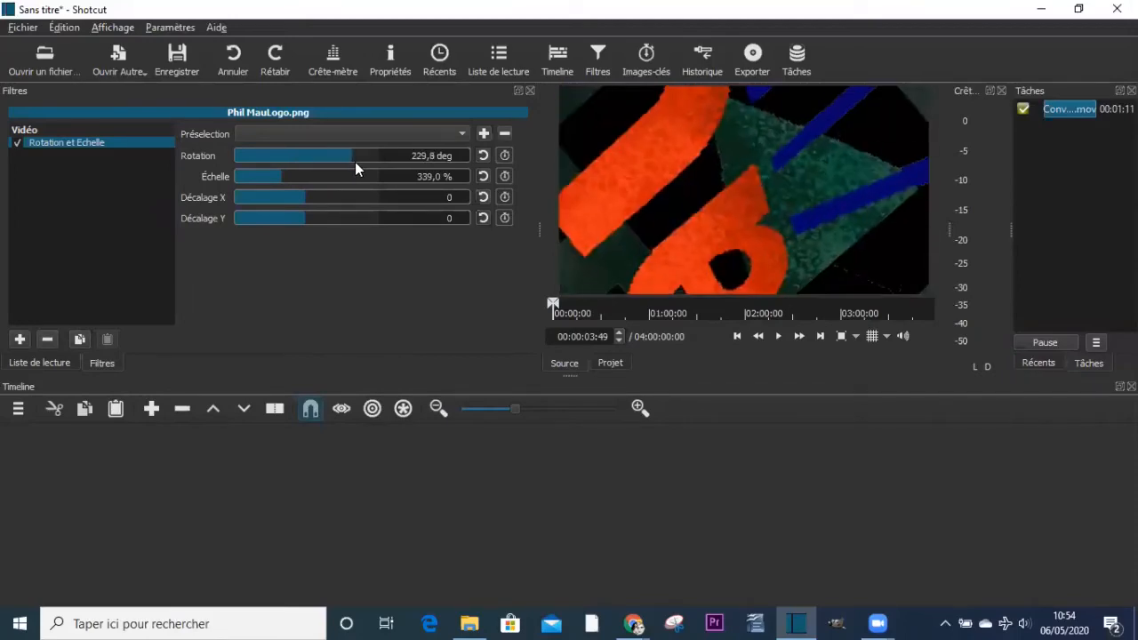
click(482, 155)
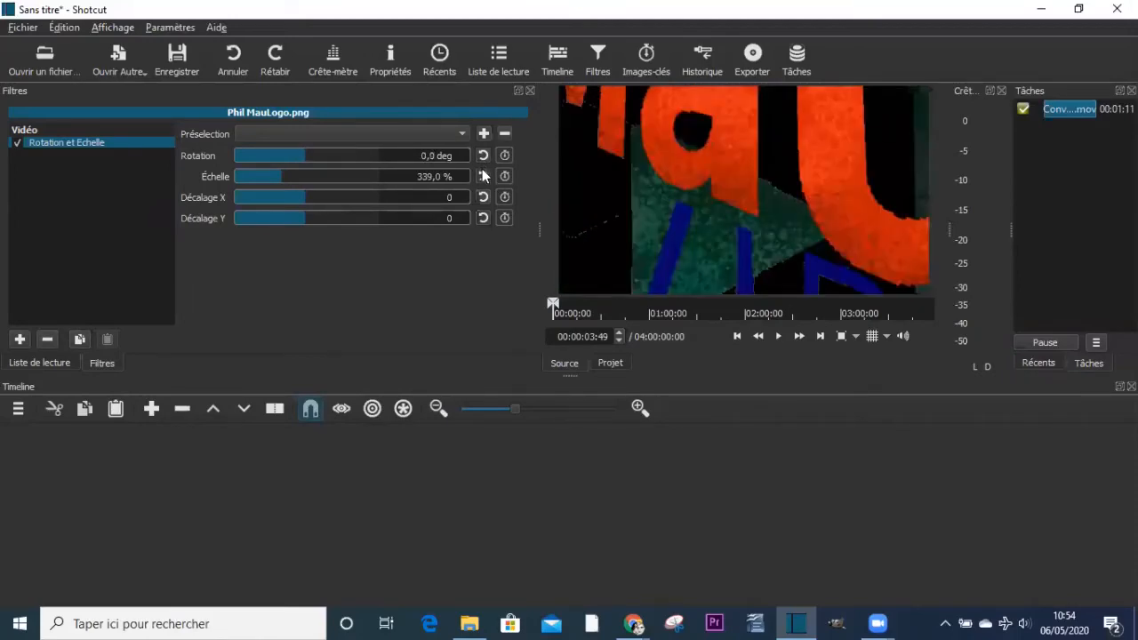
click(482, 176)
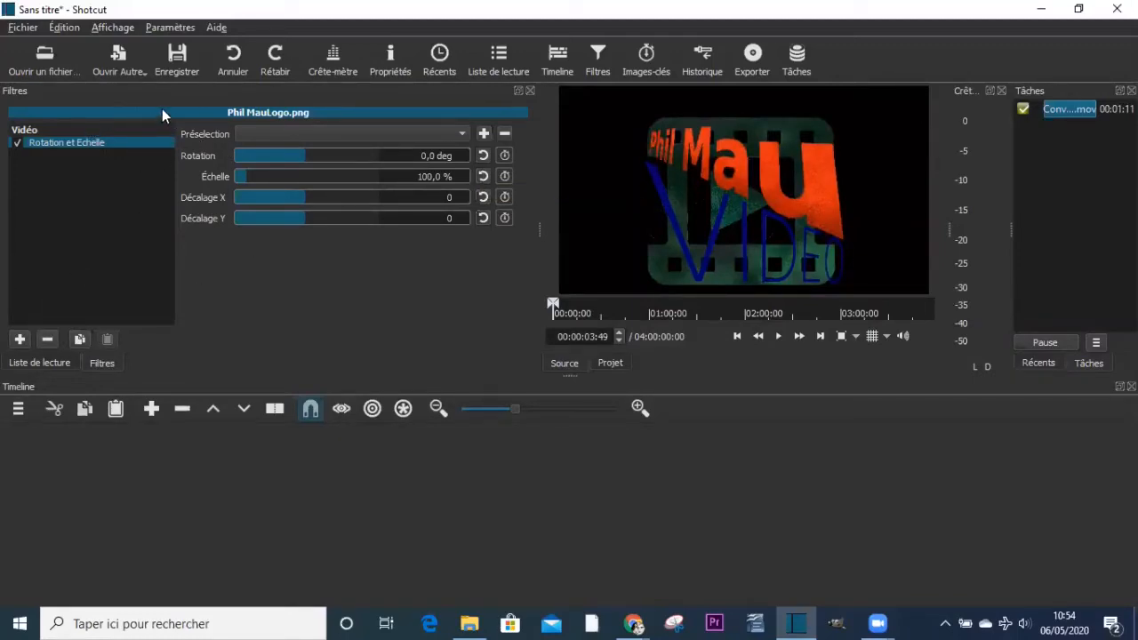
Open Blablabla.m4a from the playlist in the player and display its filters.
click(41, 364)
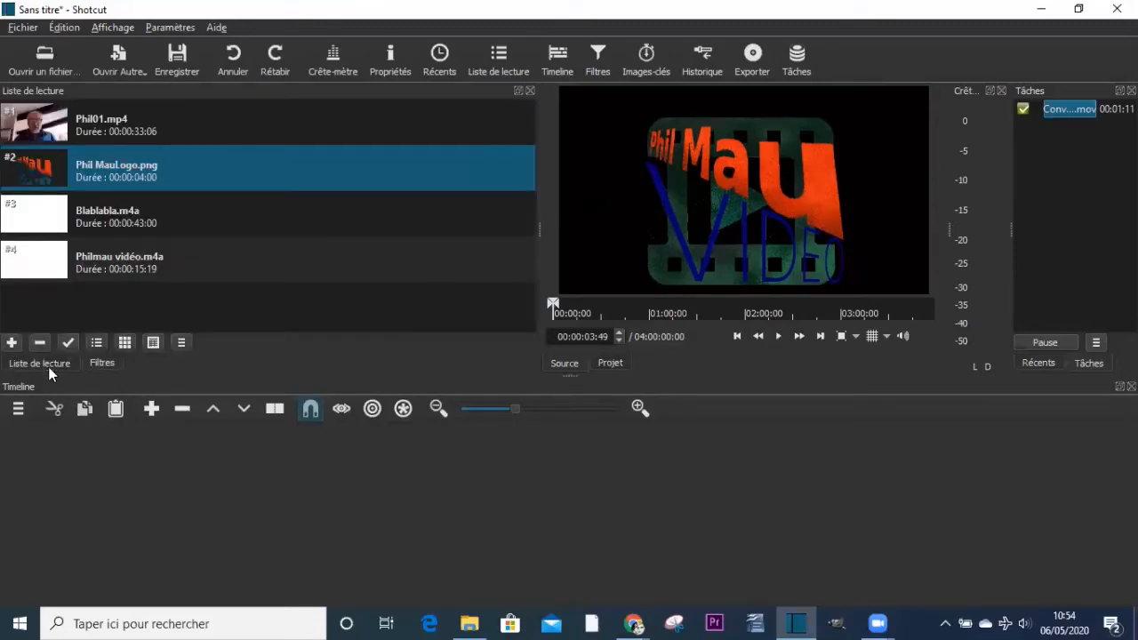
click(156, 223)
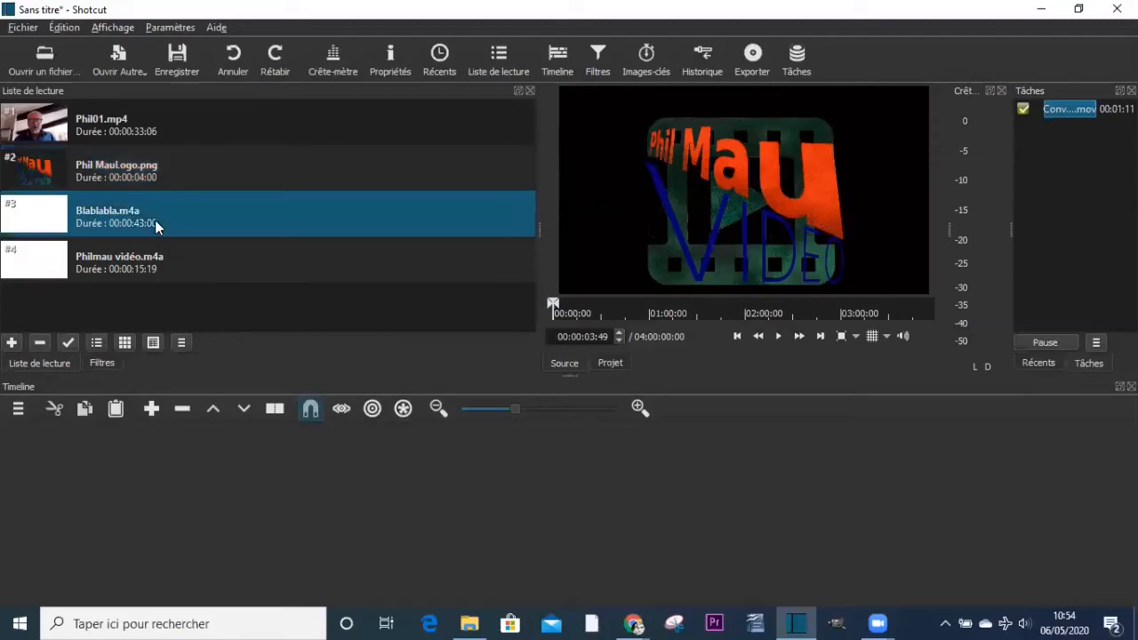
double_click(155, 222)
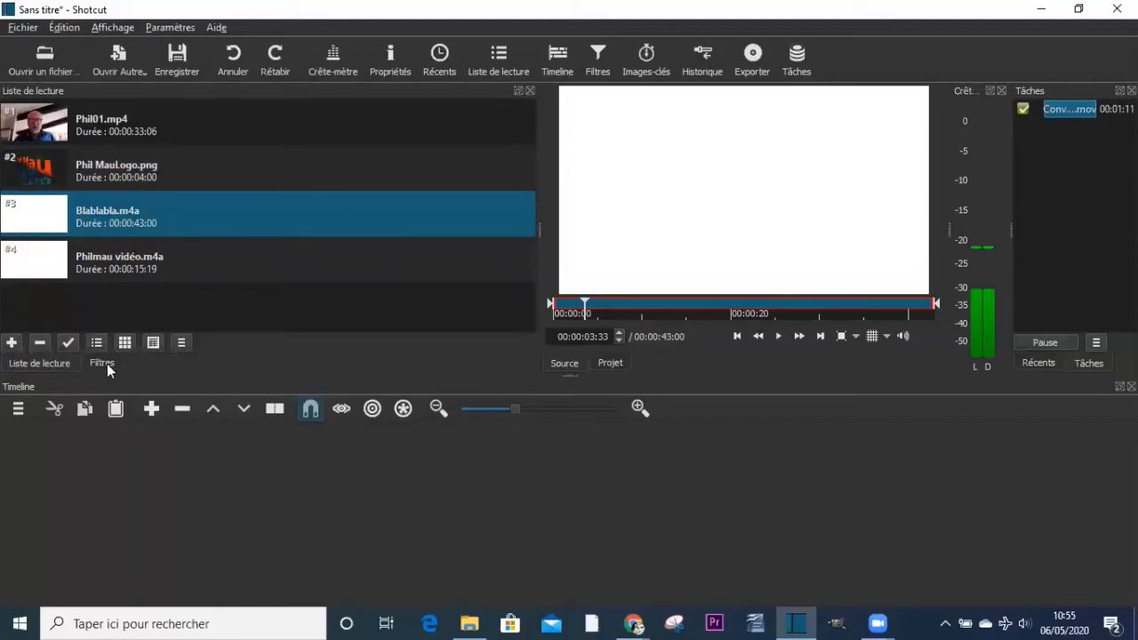
click(104, 364)
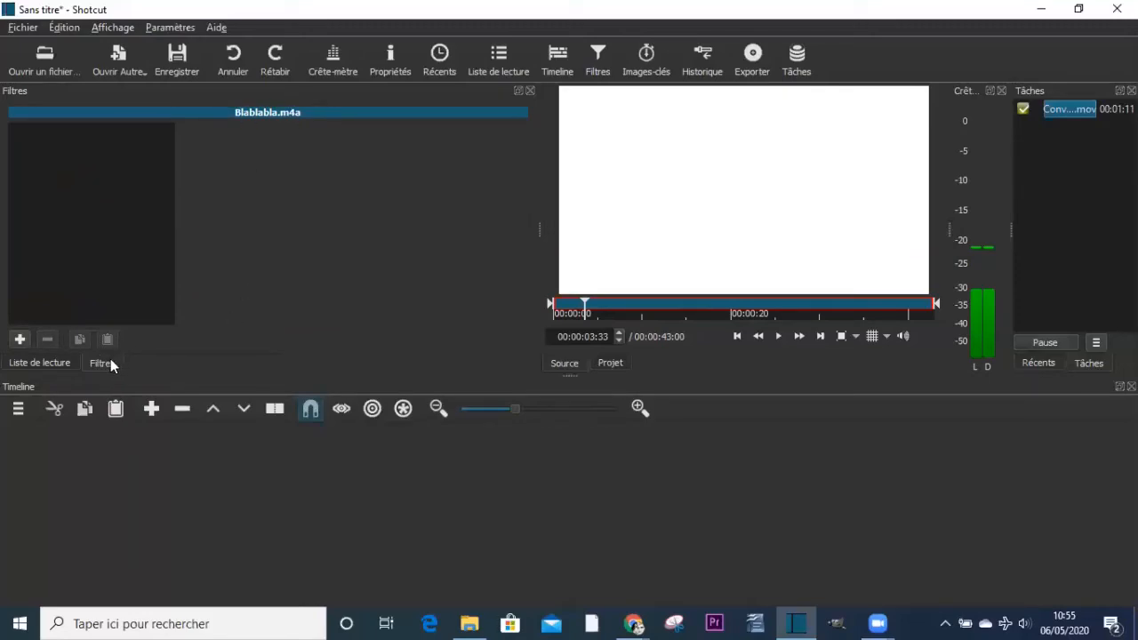
Add the favourite audio filter Gain / Volume to Blablabla.m4a and set its level to -7,5 dB.
click(20, 338)
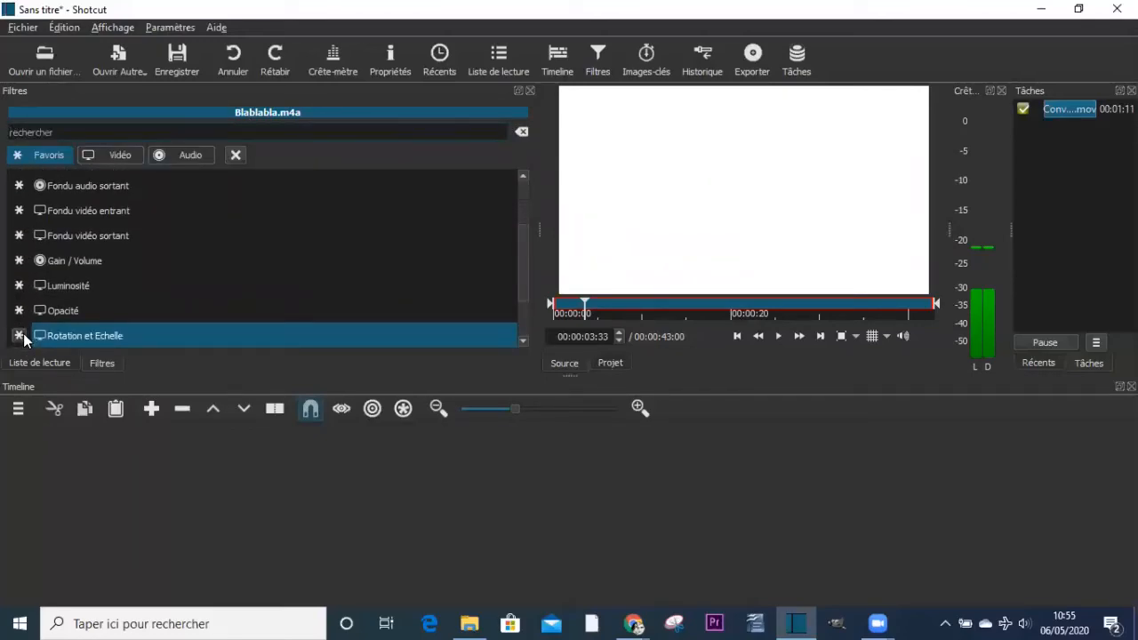
click(74, 261)
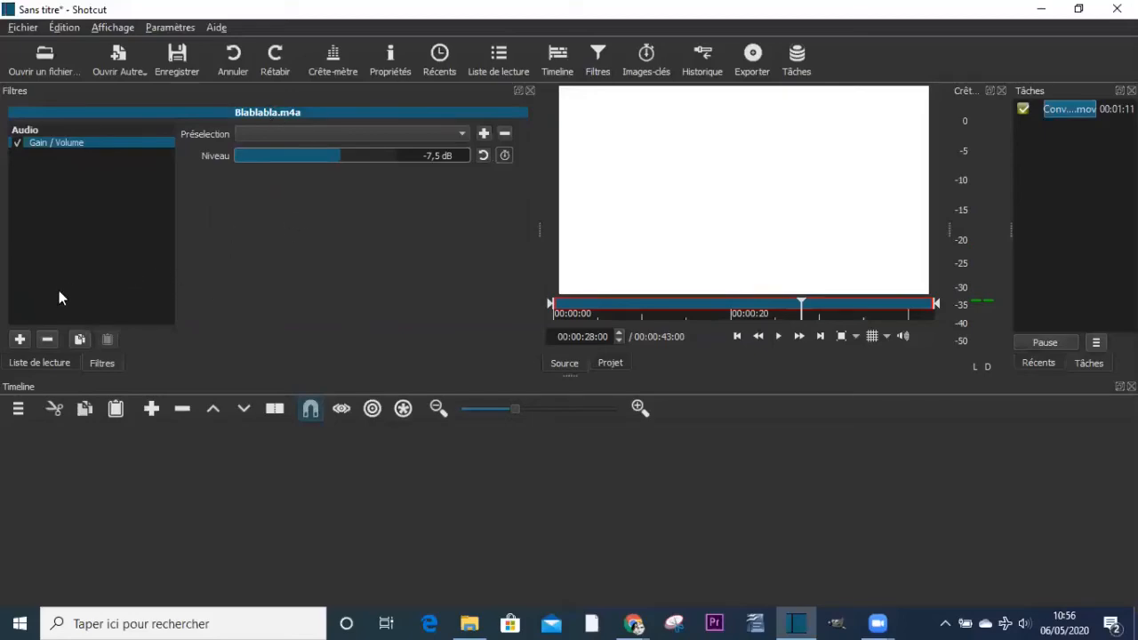
Open Philmau vidéo.m4a from the playlist in the player and display its filters.
click(40, 364)
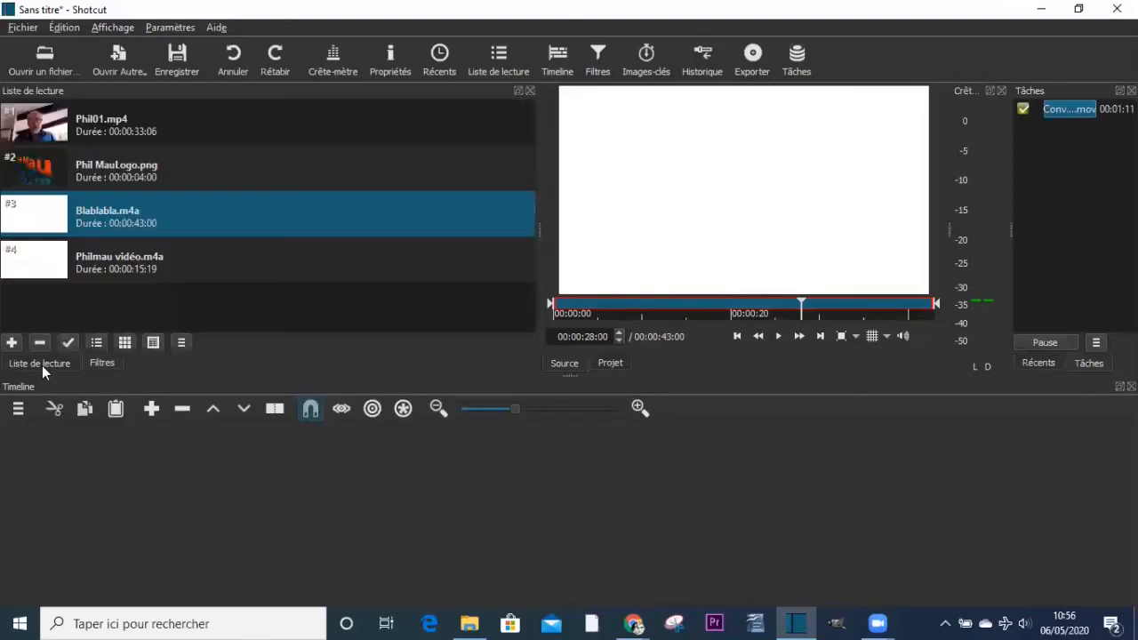
double_click(189, 261)
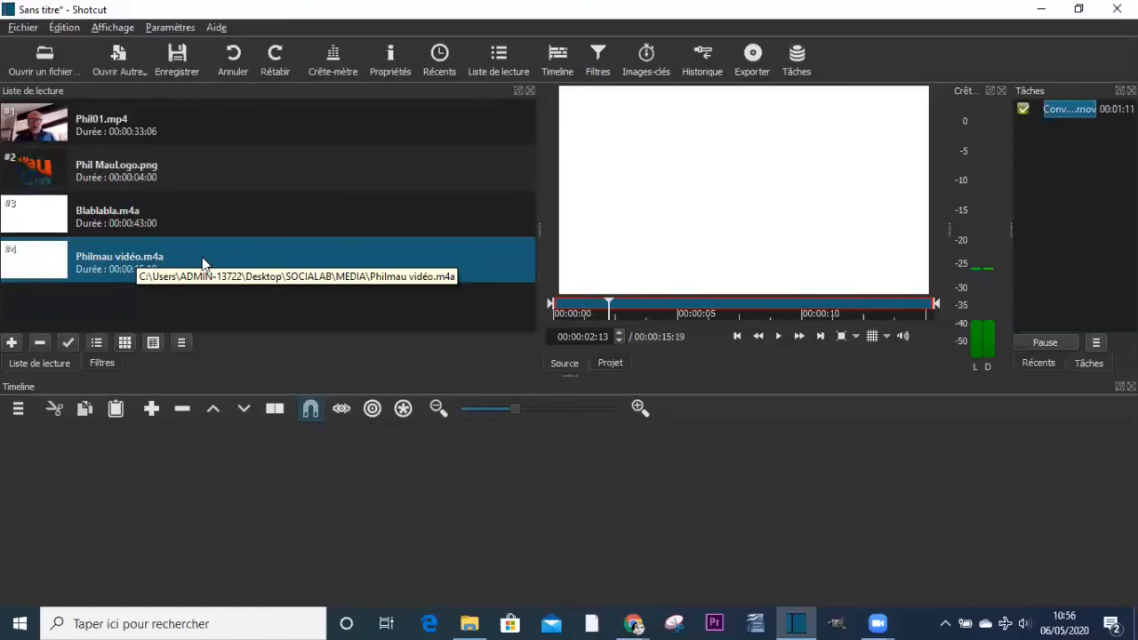
click(102, 364)
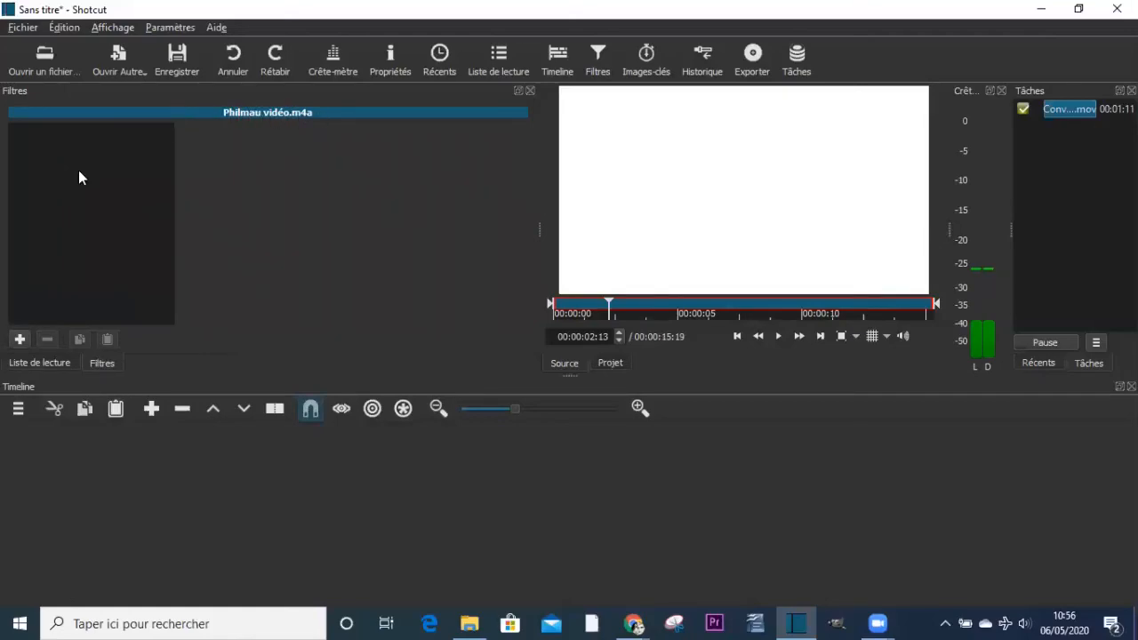
Add the favourite audio filter Gain / Volume to Philmau vidéo.m4a.
click(20, 339)
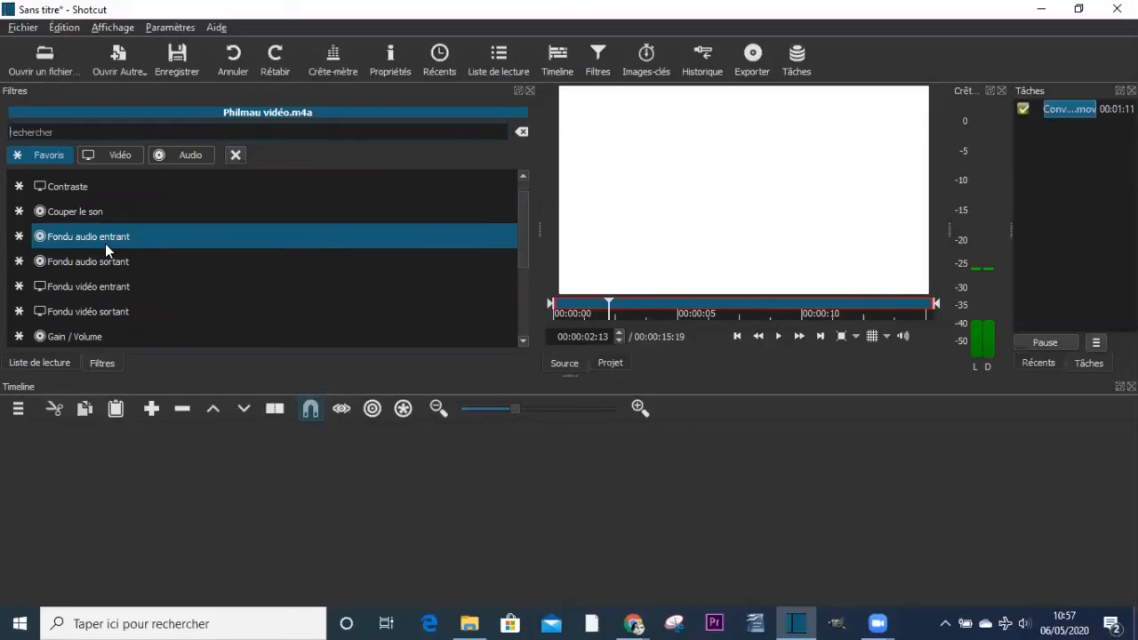
scroll(105, 243, down, 1)
click(85, 288)
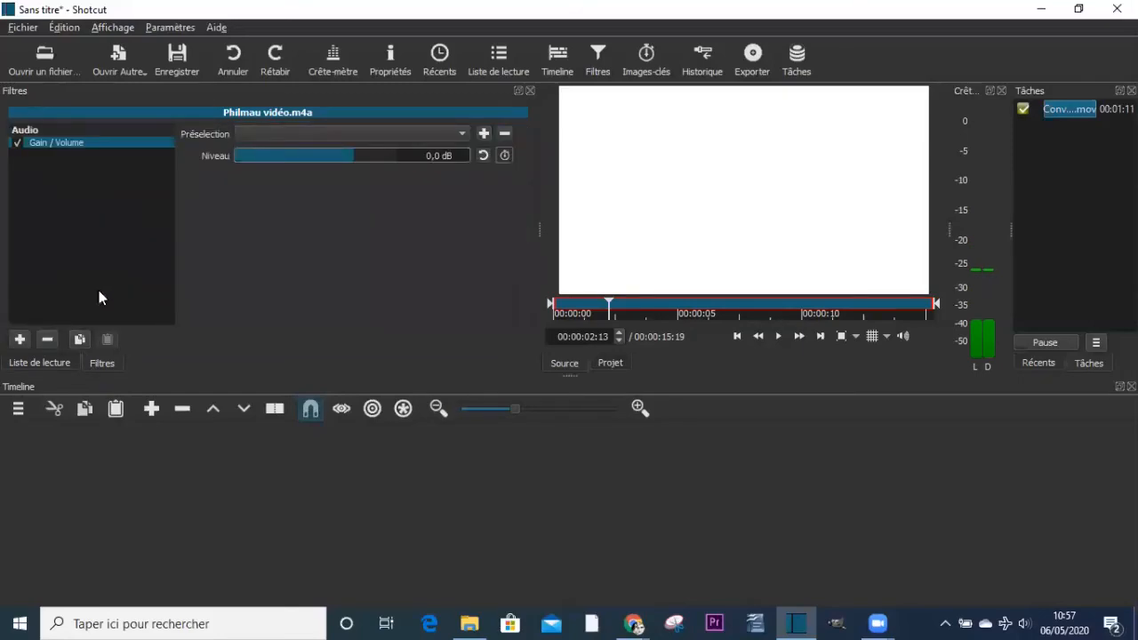